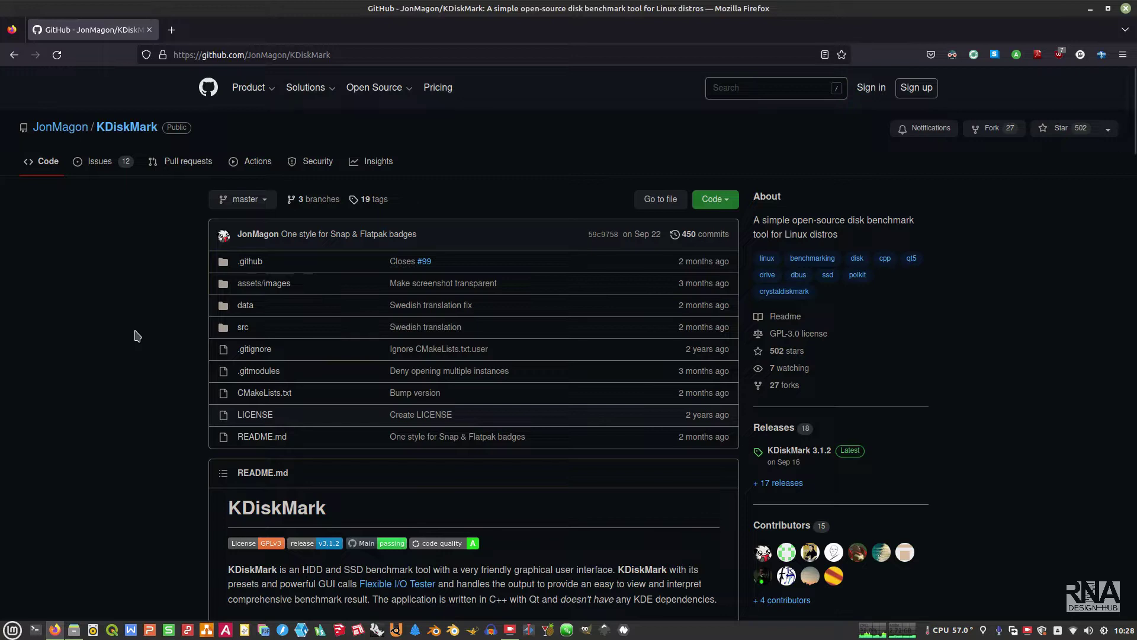
{"action": "scroll", "coordinate": [136, 335], "scroll_direction": "down", "scroll_amount": 1}
{"action": "scroll", "coordinate": [137, 336], "scroll_direction": "down", "scroll_amount": 2}
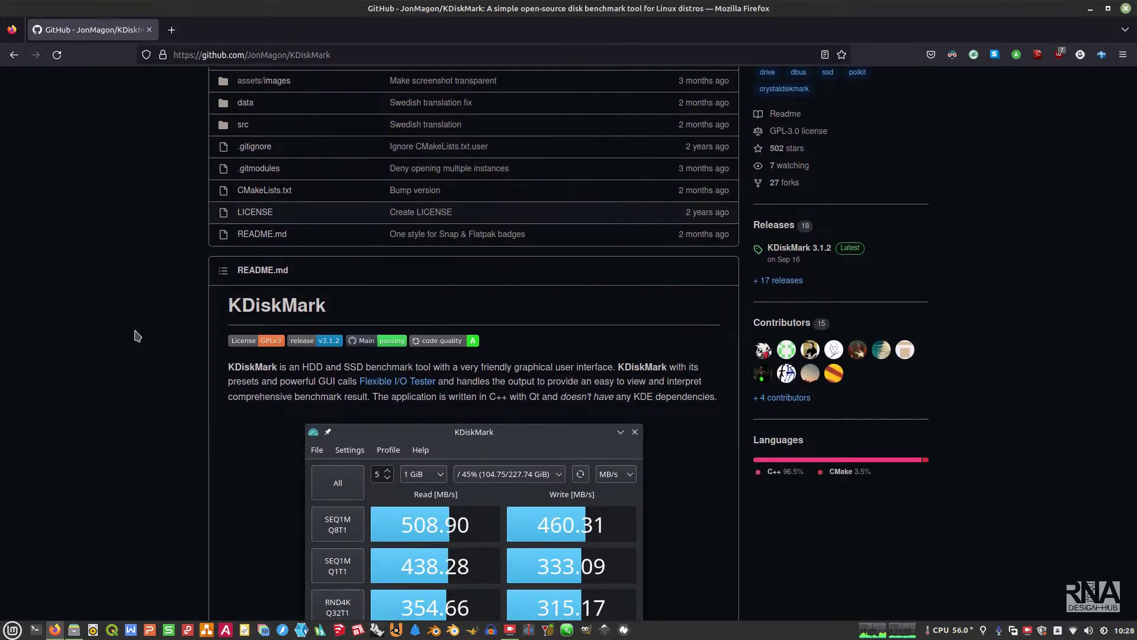
{"action": "scroll", "coordinate": [135, 336], "scroll_direction": "down", "scroll_amount": 1}
{"action": "scroll", "coordinate": [195, 249], "scroll_direction": "down", "scroll_amount": 1}
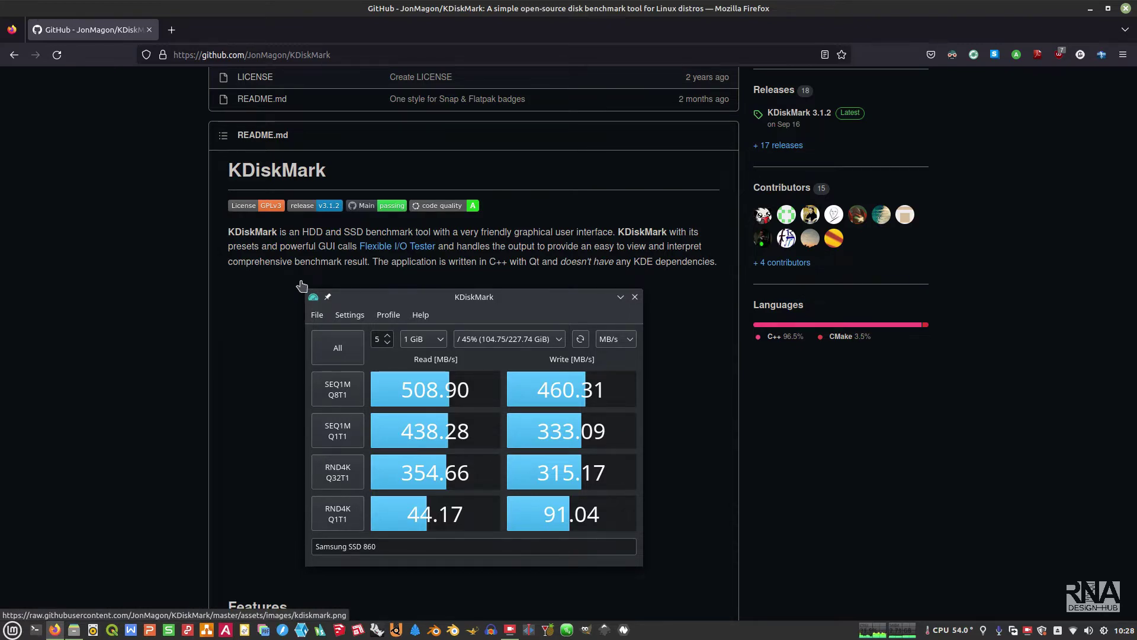
{"action": "scroll", "coordinate": [303, 285], "scroll_direction": "down", "scroll_amount": 3}
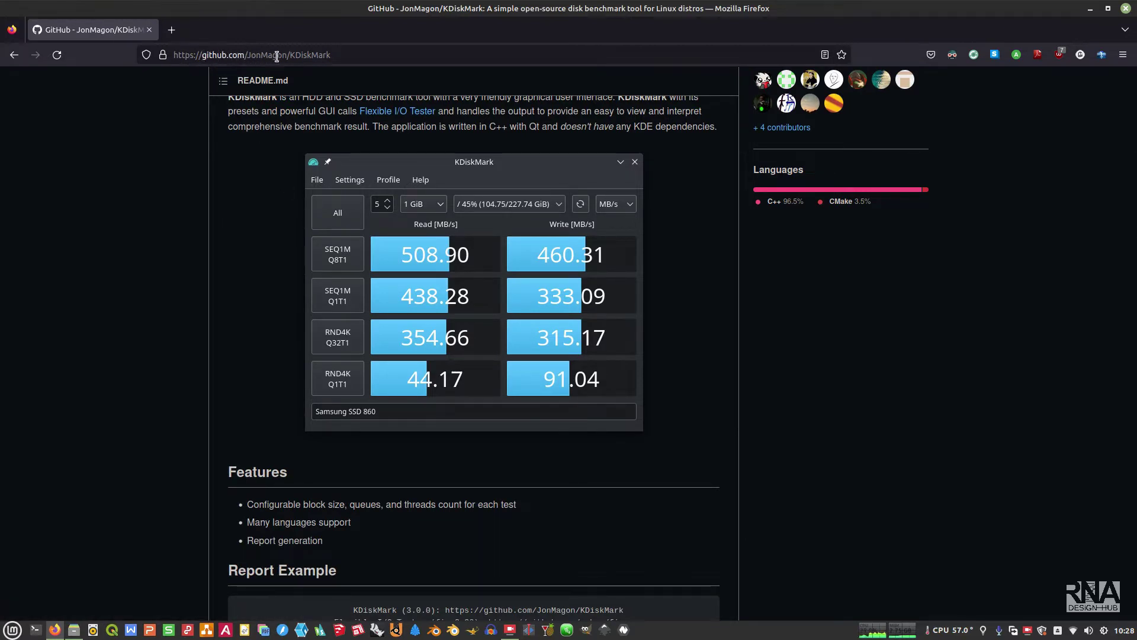
{"action": "scroll", "coordinate": [340, 267], "scroll_direction": "down", "scroll_amount": 6}
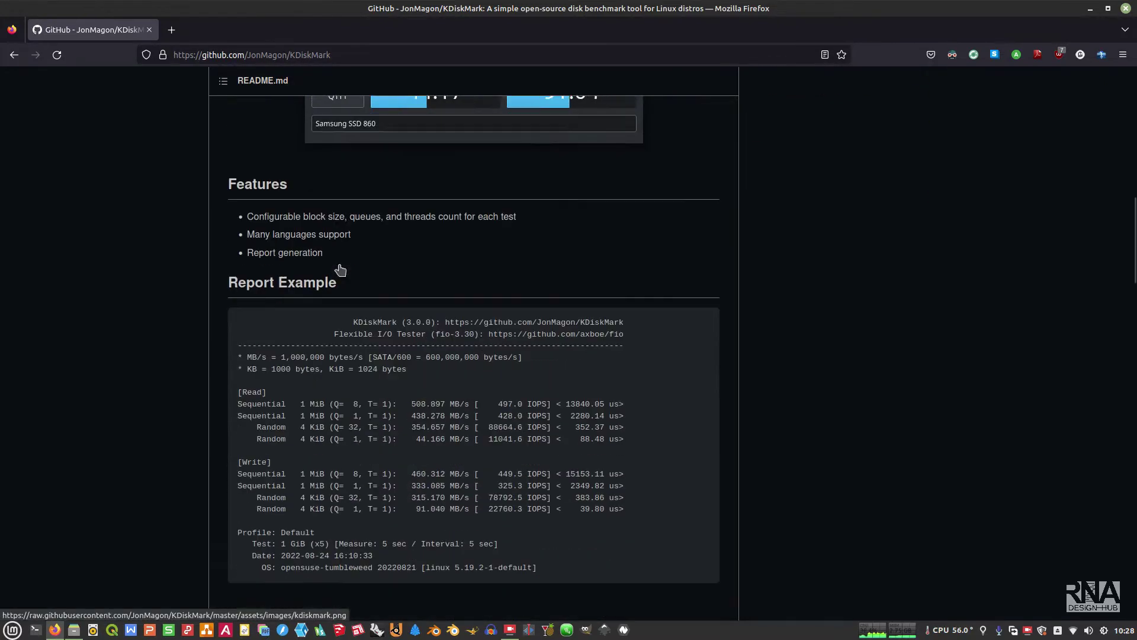
{"action": "scroll", "coordinate": [340, 270], "scroll_direction": "down", "scroll_amount": 4}
{"action": "scroll", "coordinate": [339, 269], "scroll_direction": "down", "scroll_amount": 4}
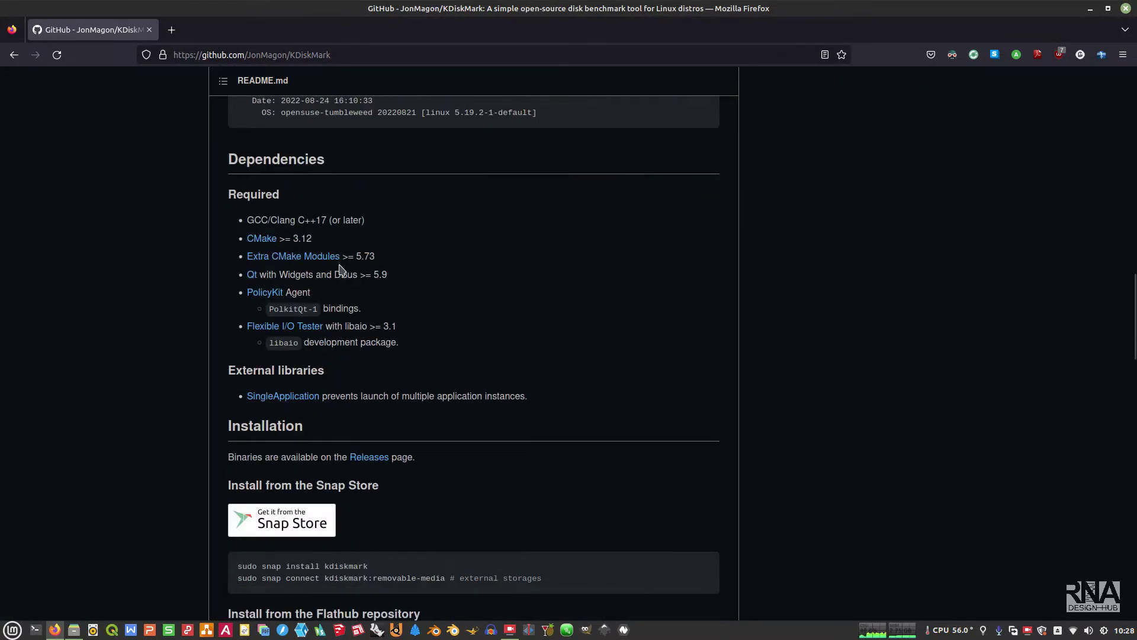
{"action": "scroll", "coordinate": [338, 269], "scroll_direction": "down", "scroll_amount": 3}
{"action": "scroll", "coordinate": [340, 269], "scroll_direction": "down", "scroll_amount": 2}
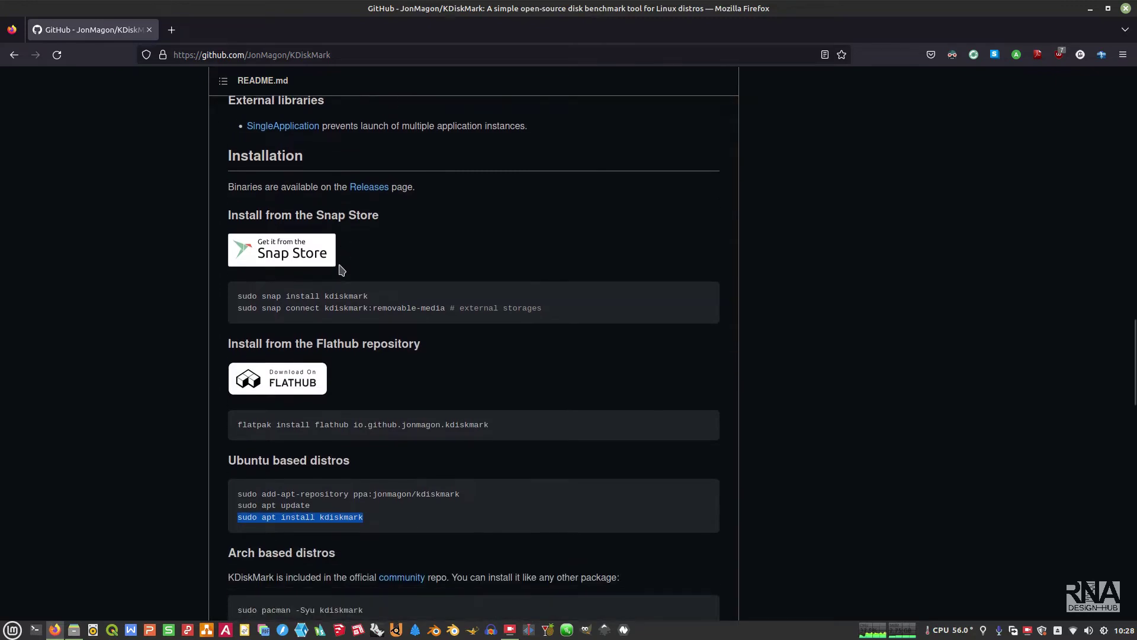
{"action": "scroll", "coordinate": [395, 255], "scroll_direction": "down", "scroll_amount": 1}
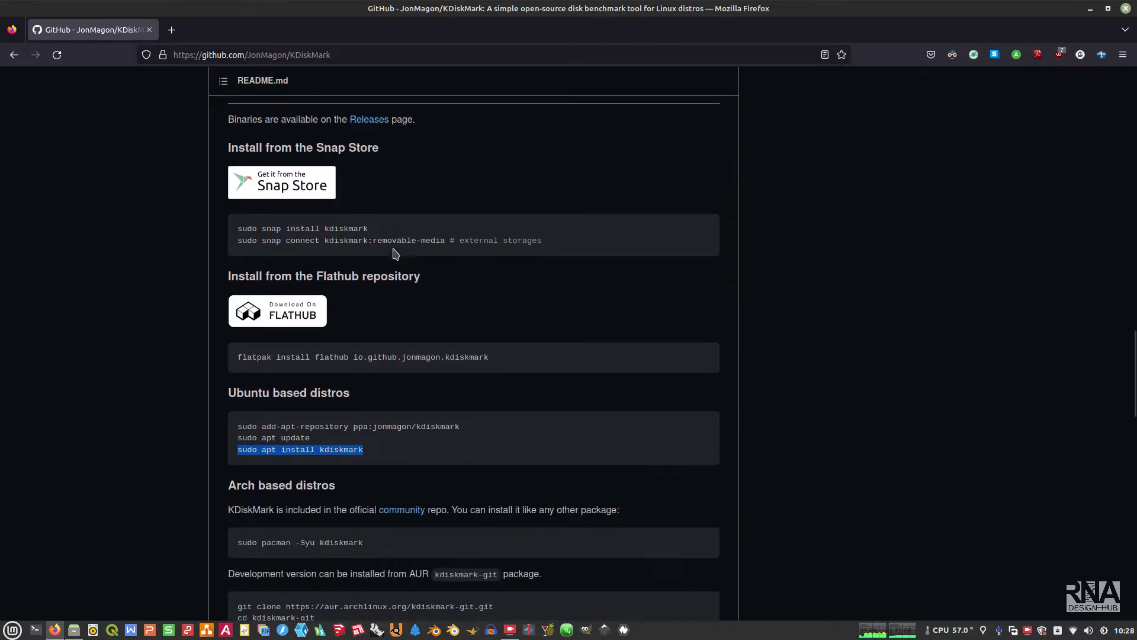
{"action": "scroll", "coordinate": [395, 255], "scroll_direction": "up", "scroll_amount": 1}
{"action": "scroll", "coordinate": [395, 254], "scroll_direction": "down", "scroll_amount": 1}
{"action": "scroll", "coordinate": [395, 256], "scroll_direction": "down", "scroll_amount": 2}
{"action": "scroll", "coordinate": [395, 255], "scroll_direction": "down", "scroll_amount": 1}
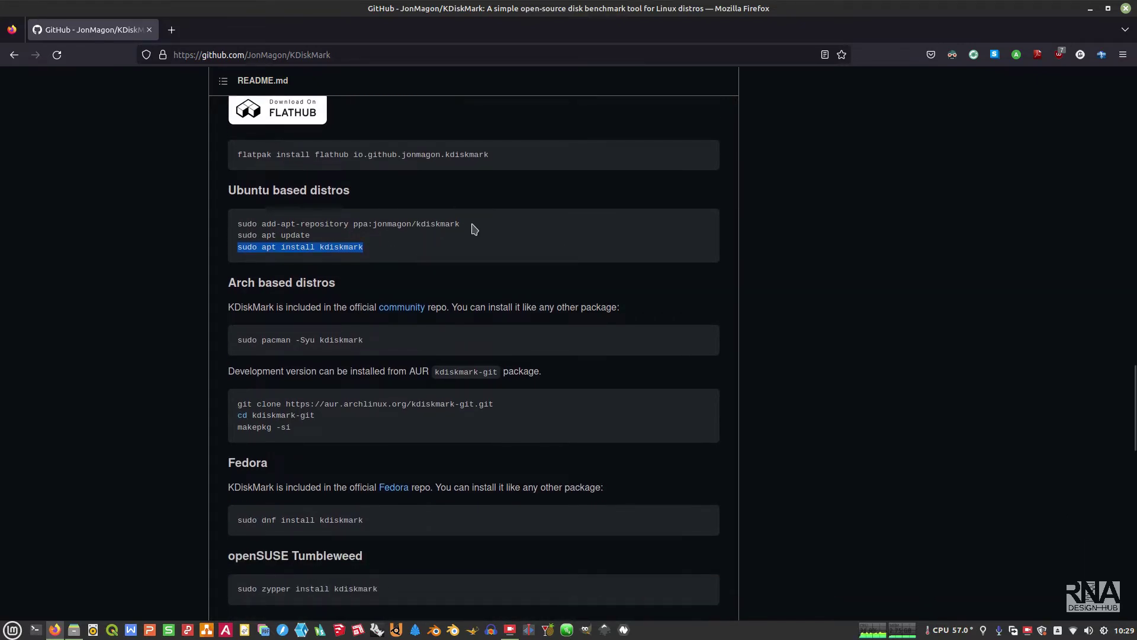
Step: Add the PPA by running 'sudo add-apt-repository ppa:jonmagon/kdiskmark' in a terminal and confirming
{"action": "left_click_drag", "start_coordinate": [470, 225], "coordinate": [230, 229]}
{"action": "right_click", "coordinate": [286, 228]}
{"action": "left_click", "coordinate": [311, 238]}
{"action": "left_click", "coordinate": [39, 631]}
{"action": "right_click", "coordinate": [196, 182]}
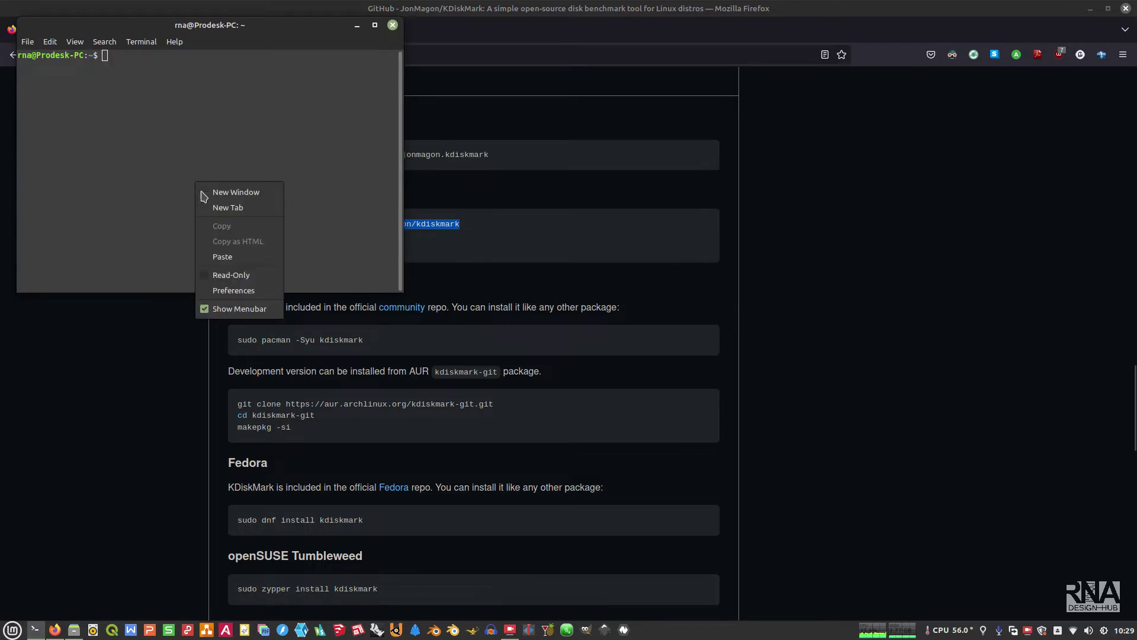
{"action": "left_click", "coordinate": [224, 256]}
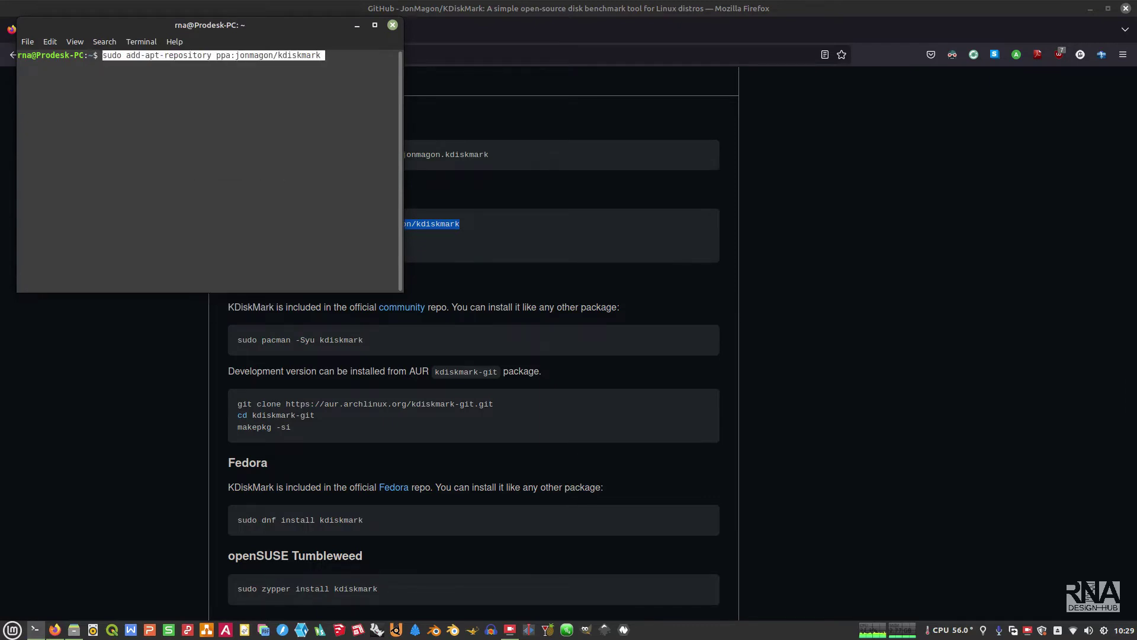
{"action": "key", "text": "Return"}
{"action": "key", "text": "Return"}
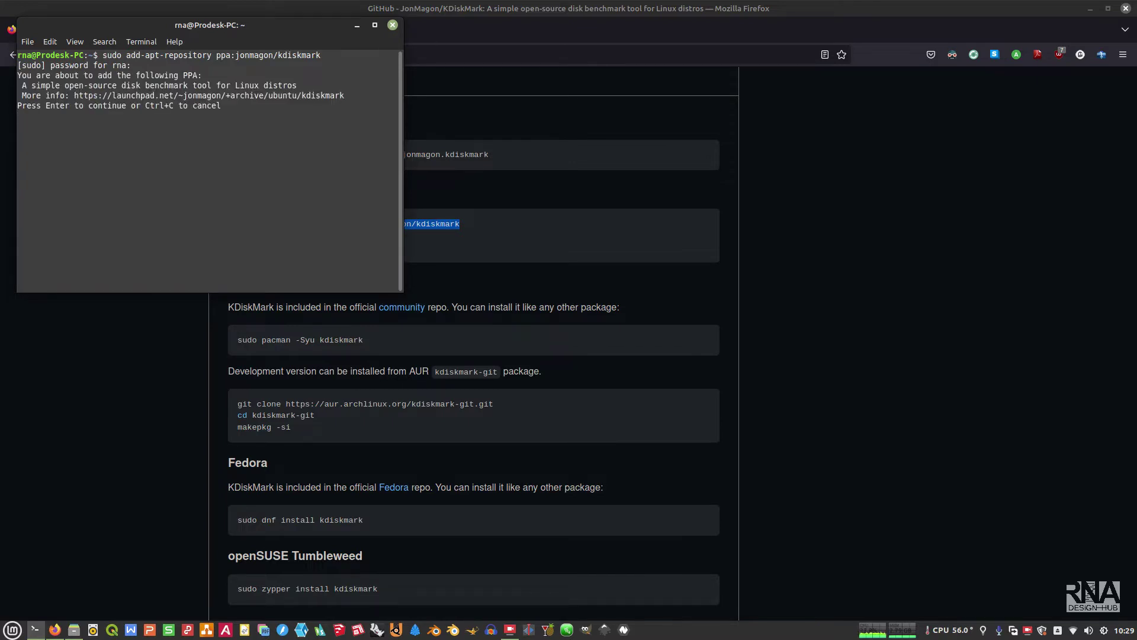
{"action": "key", "text": "Return"}
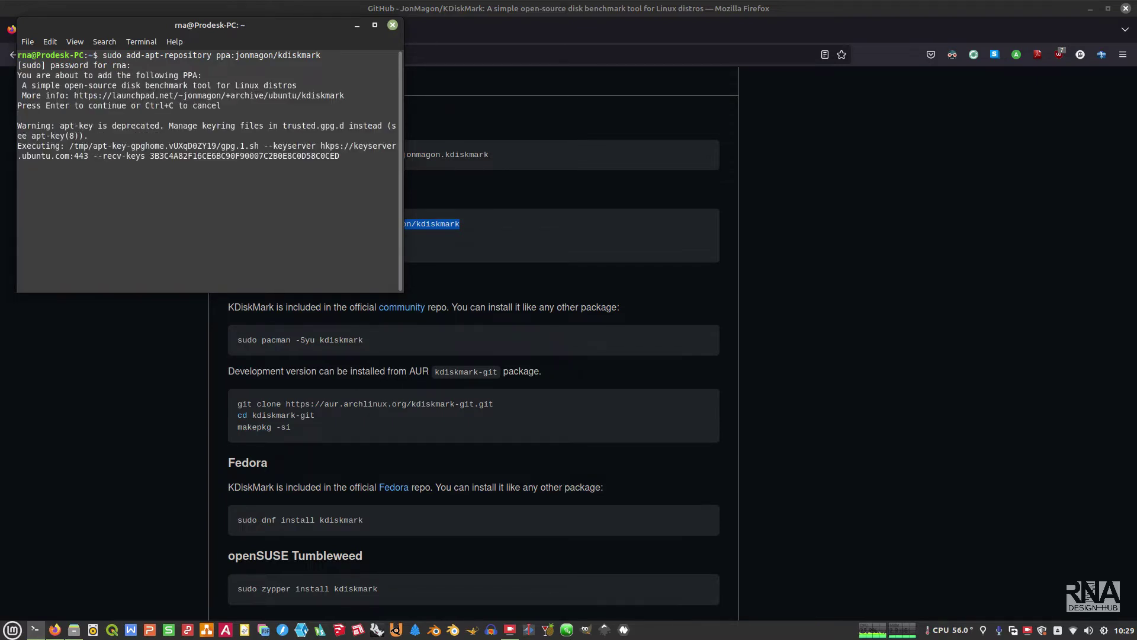
Step: Refresh the package lists by running 'sudo apt update' copied from the README
{"action": "left_click", "coordinate": [384, 249]}
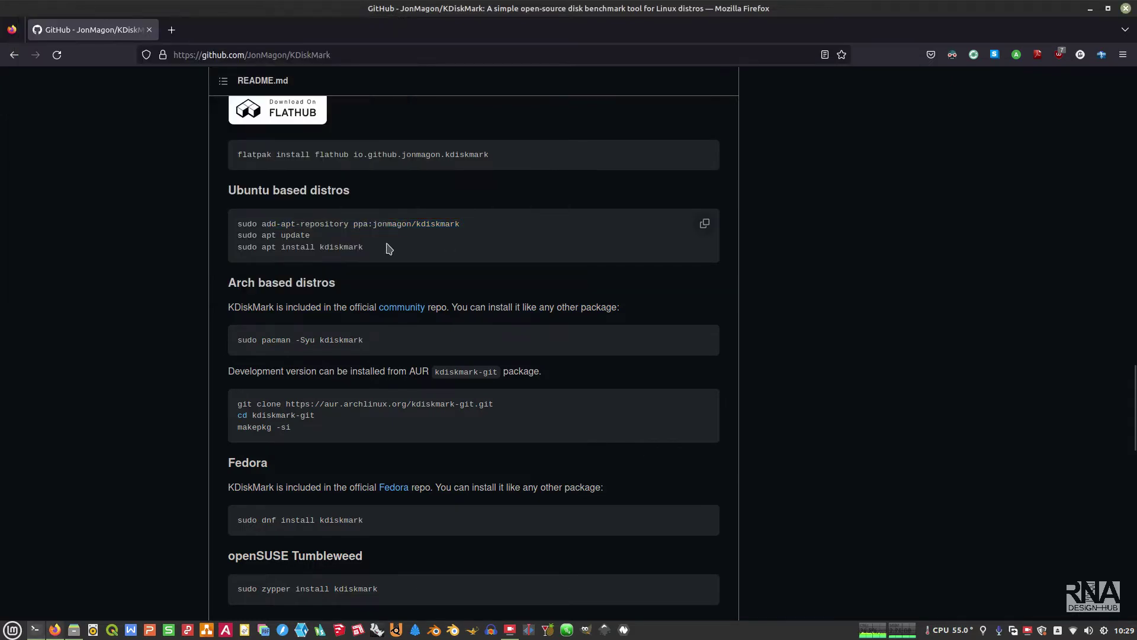
{"action": "left_click_drag", "start_coordinate": [312, 236], "coordinate": [239, 241]}
{"action": "right_click", "coordinate": [239, 243]}
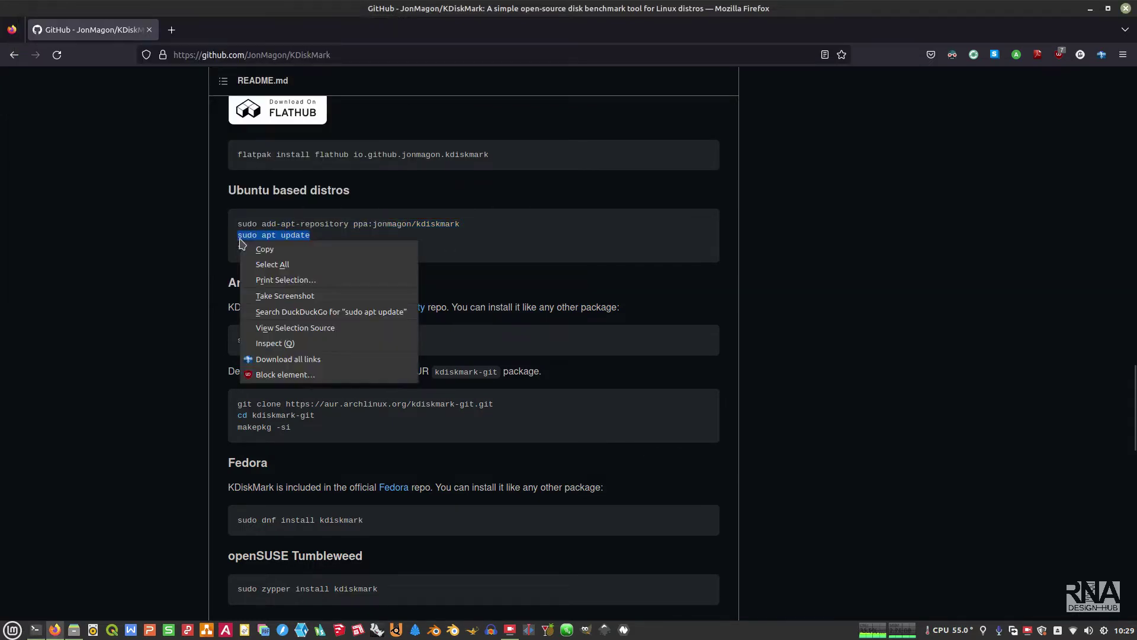
{"action": "left_click", "coordinate": [265, 249]}
{"action": "left_click", "coordinate": [36, 629]}
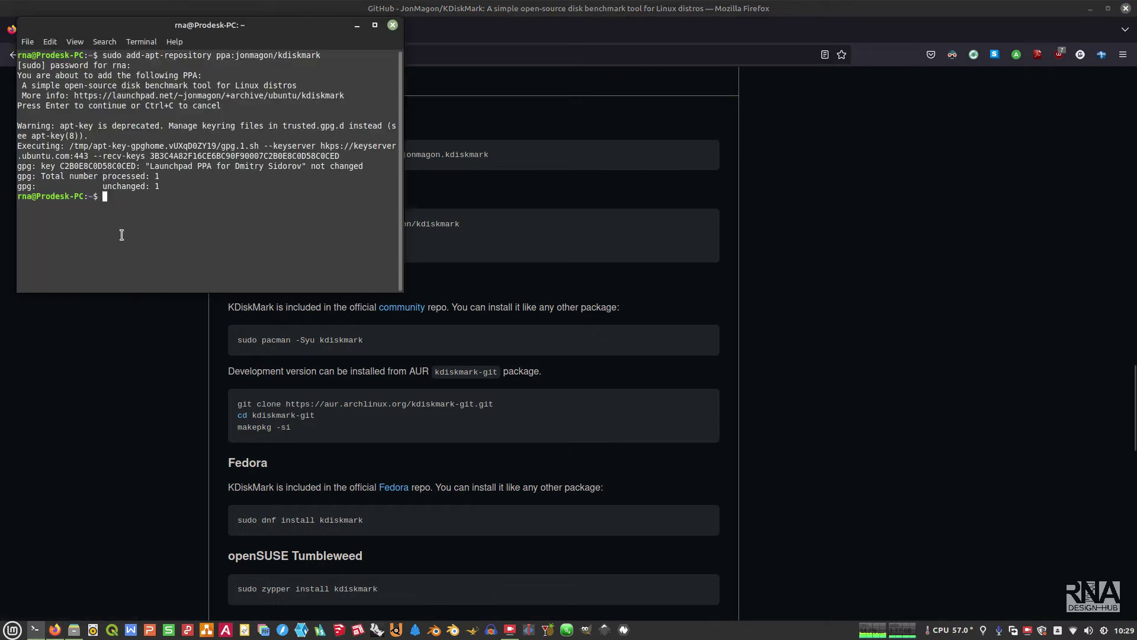
{"action": "right_click", "coordinate": [121, 234]}
{"action": "left_click", "coordinate": [149, 296]}
{"action": "key", "text": "Return"}
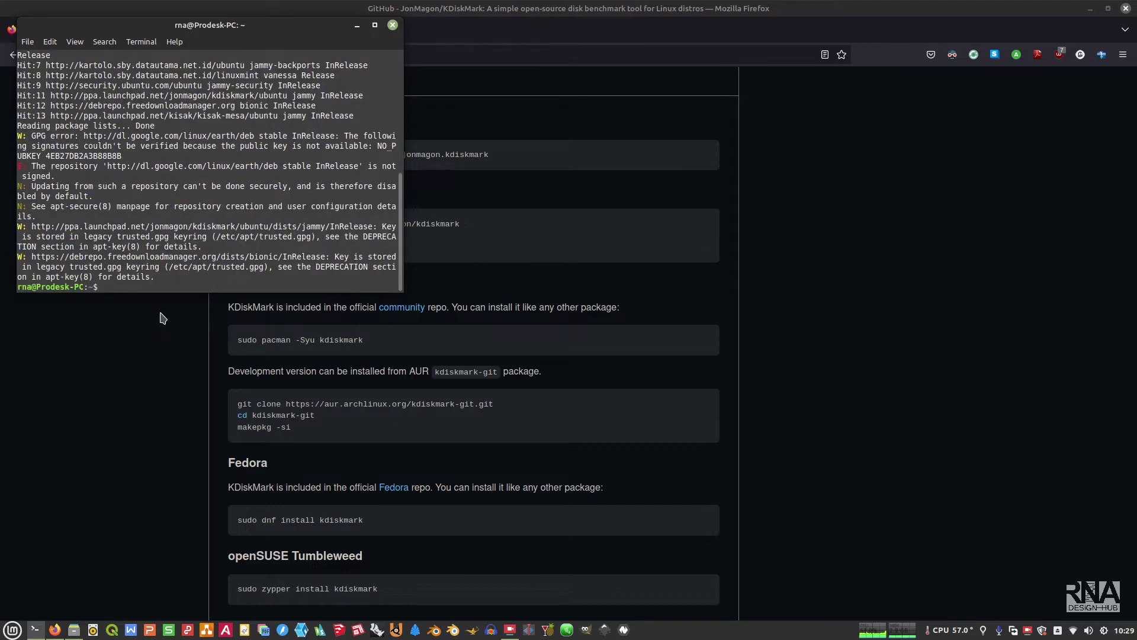
Step: Run 'sudo apt install kdiskmark', copied from the README, in the terminal
{"action": "left_click", "coordinate": [473, 292]}
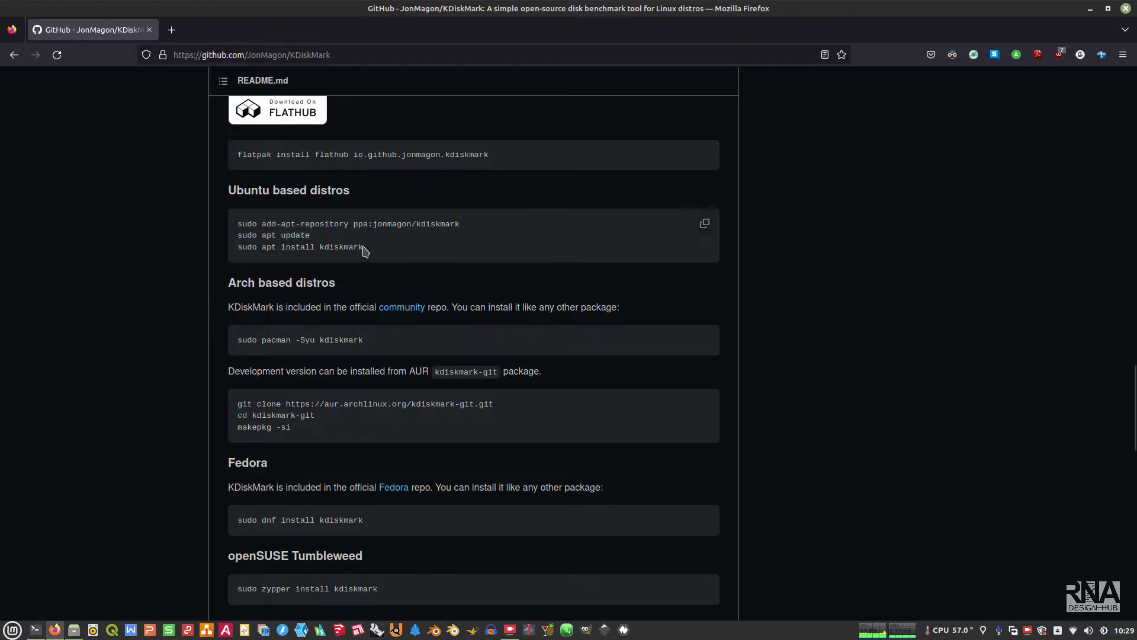
{"action": "left_click_drag", "start_coordinate": [363, 246], "coordinate": [256, 246]}
{"action": "right_click", "coordinate": [256, 246]}
{"action": "left_click", "coordinate": [270, 257]}
{"action": "left_click", "coordinate": [31, 633]}
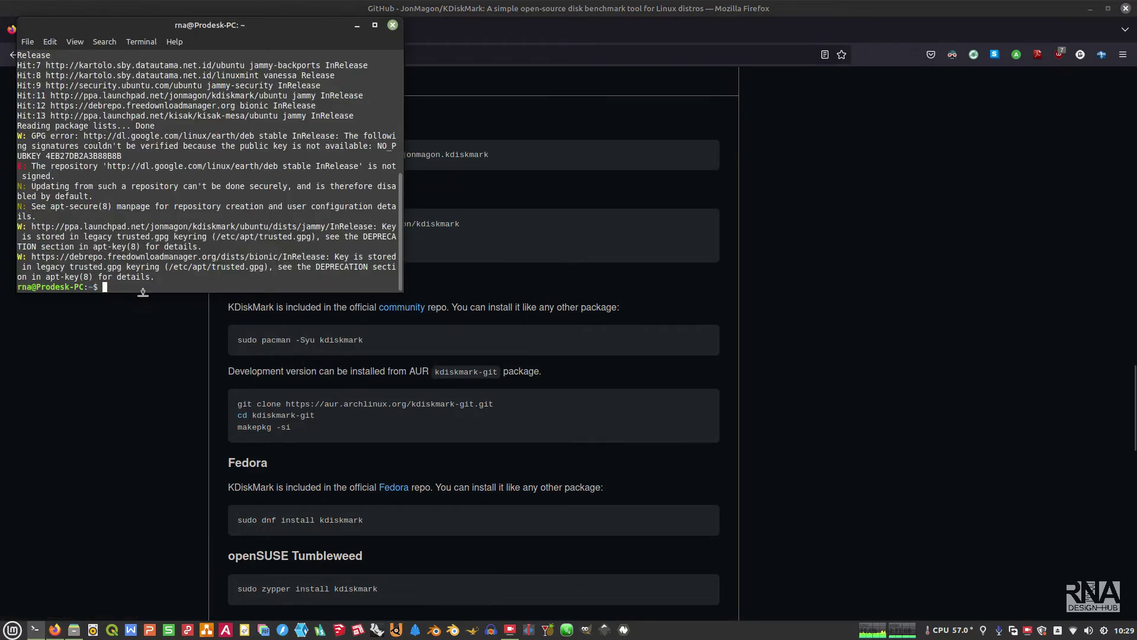
{"action": "right_click", "coordinate": [142, 286]}
{"action": "left_click", "coordinate": [170, 362]}
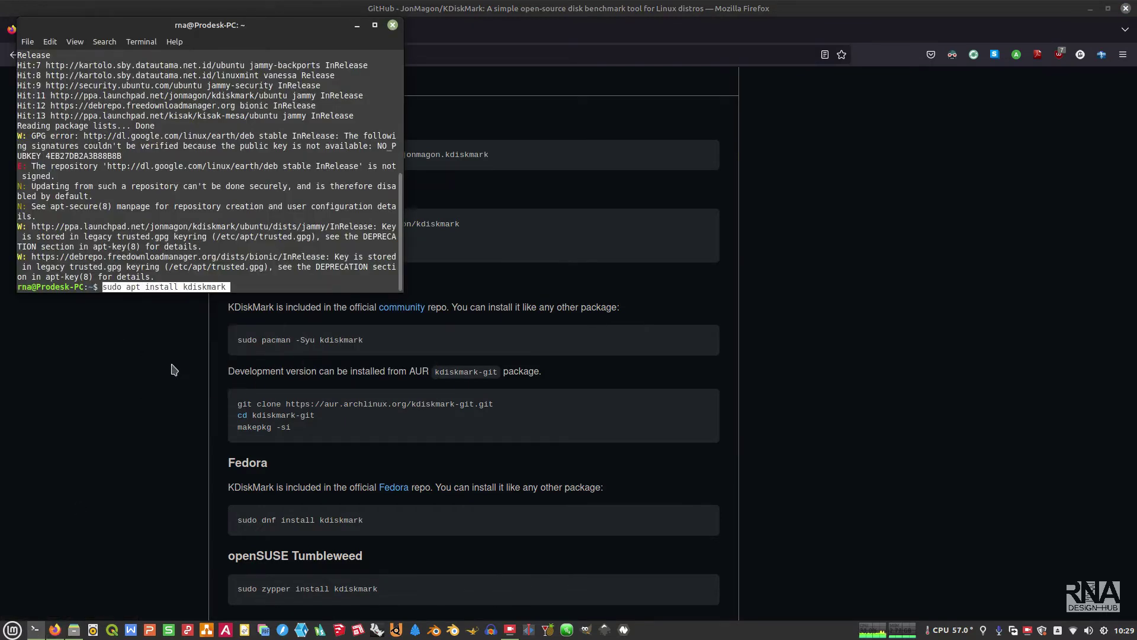
{"action": "key", "text": "Return"}
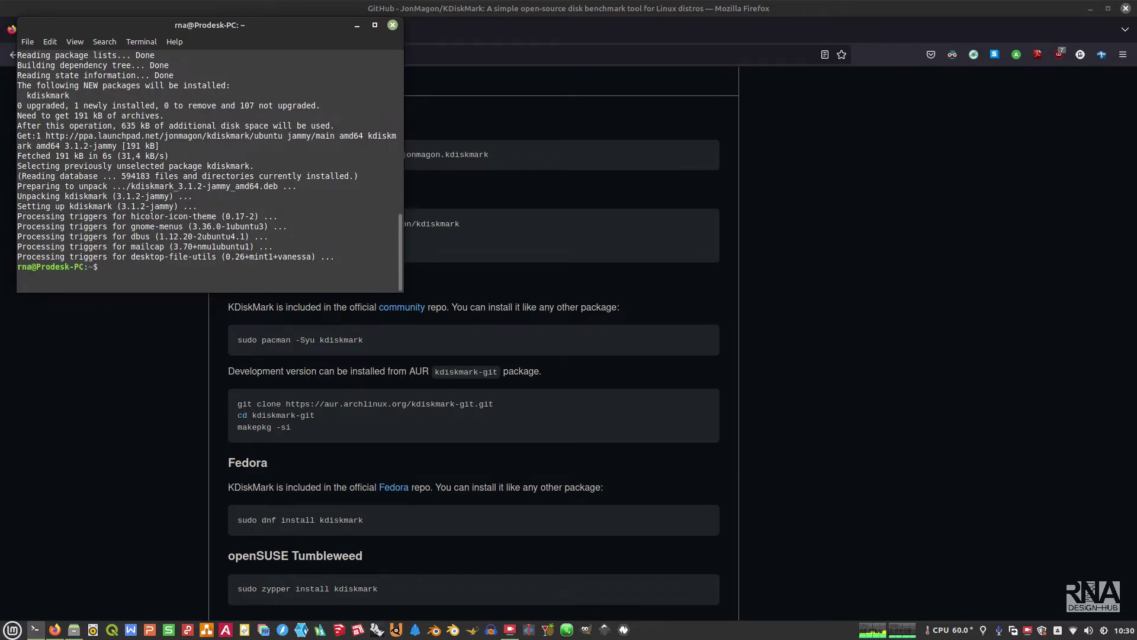
Step: Minimise the terminal and browser, then launch KDiskMark from the Mint menu search 'kdisk'
{"action": "left_click", "coordinate": [356, 28]}
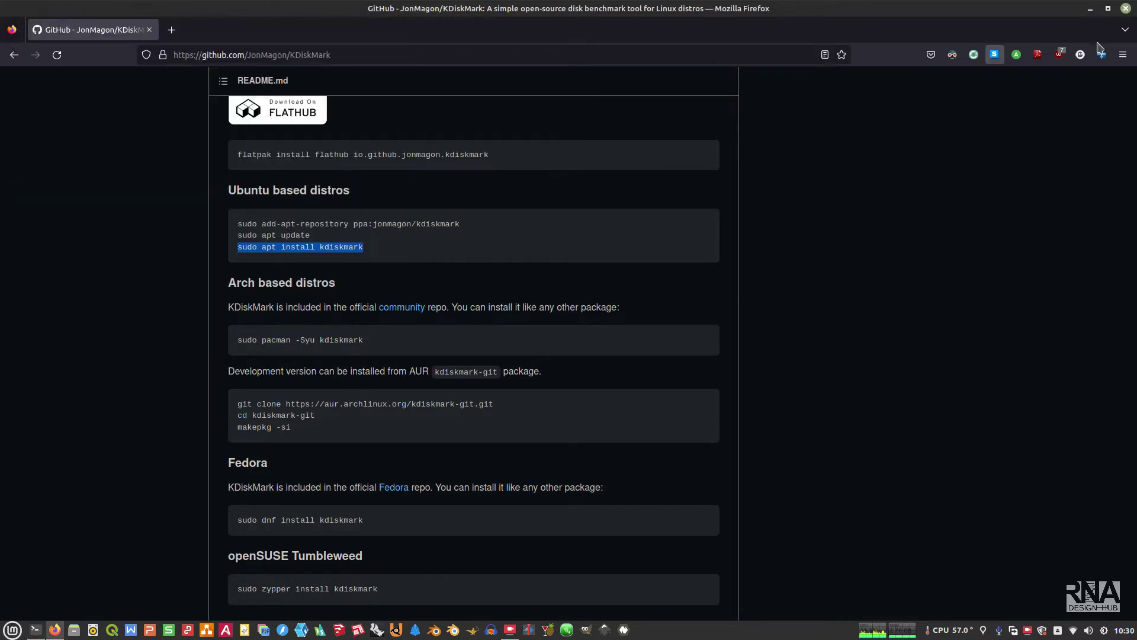
{"action": "left_click", "coordinate": [1089, 8]}
{"action": "left_click", "coordinate": [12, 629]}
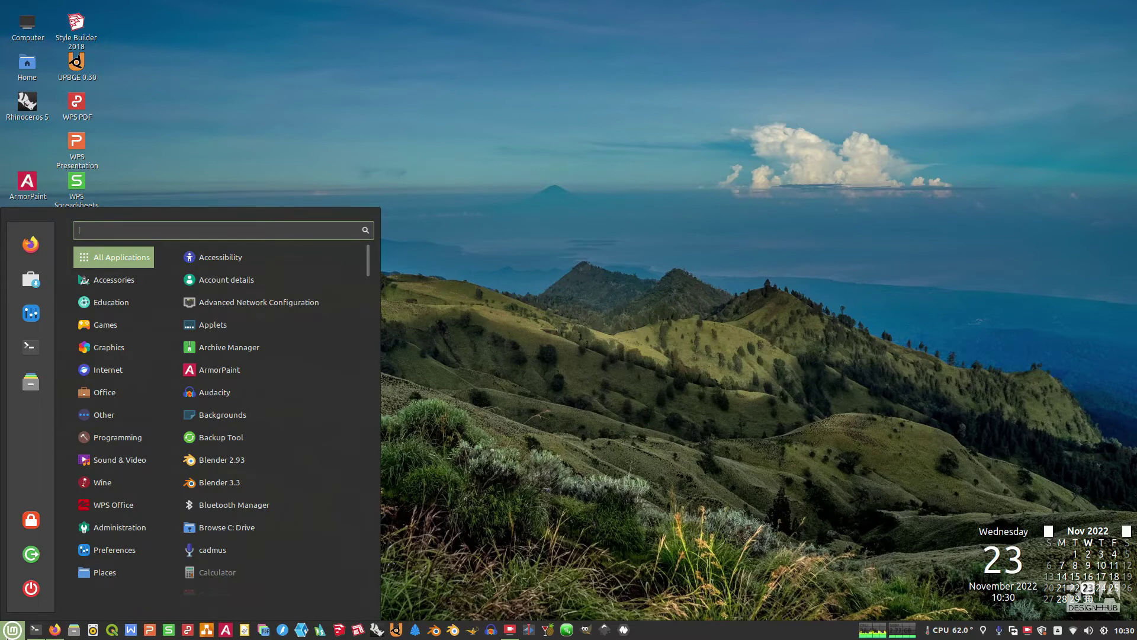
{"action": "type", "text": "kdisk"}
{"action": "key", "text": "Return"}
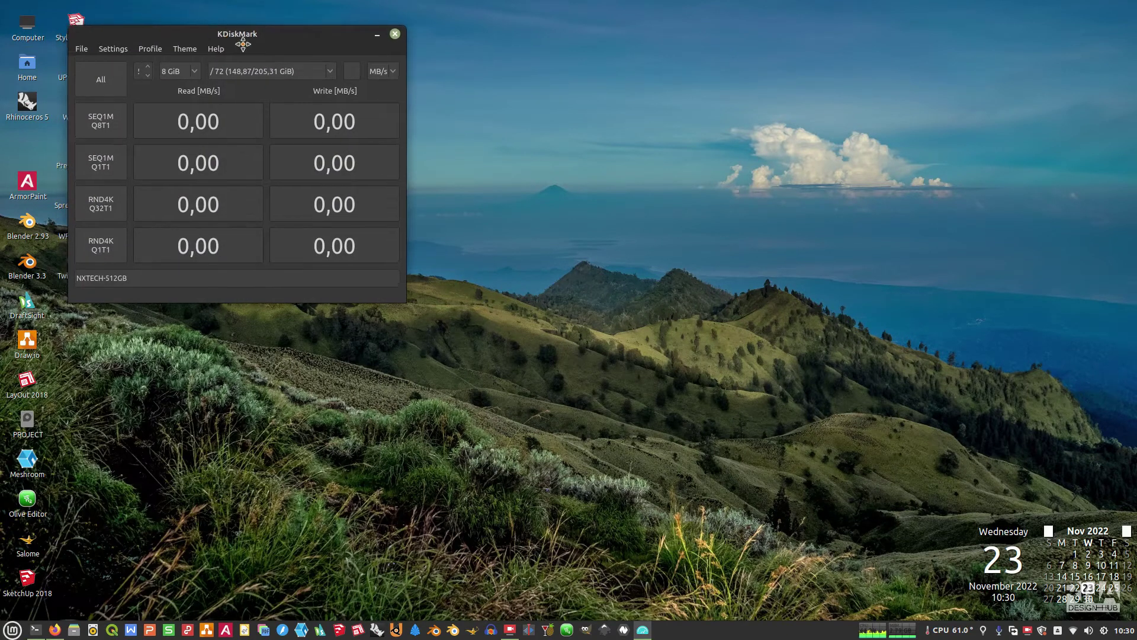
Step: Reposition the KDiskMark window and keep the 8 GiB test size
{"action": "left_click_drag", "start_coordinate": [212, 32], "coordinate": [373, 123]}
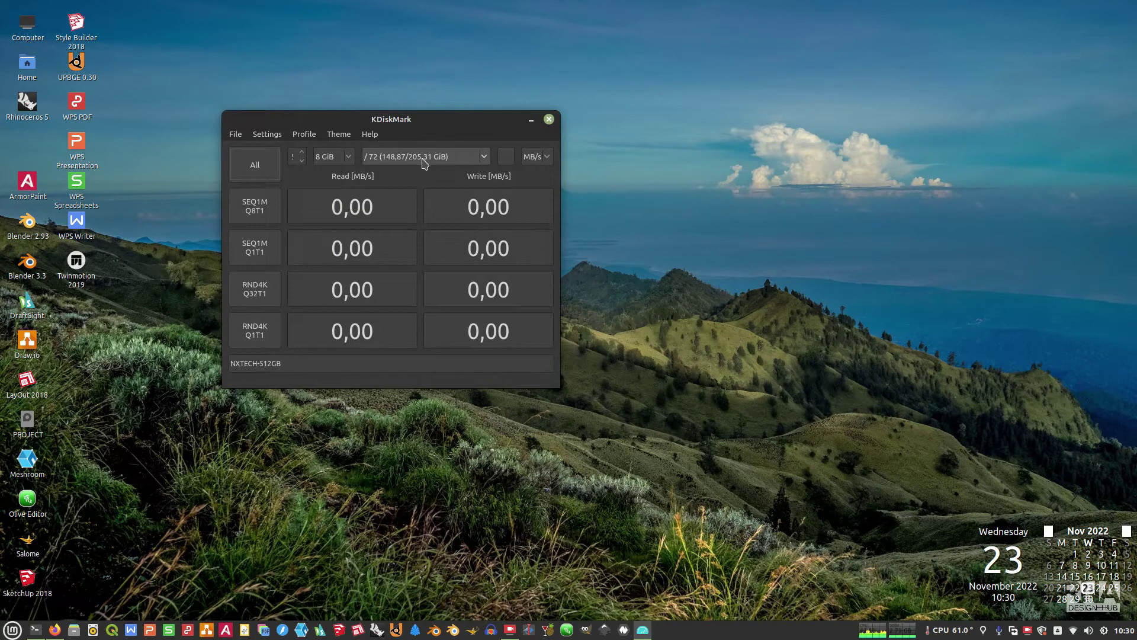
{"action": "left_click", "coordinate": [348, 158]}
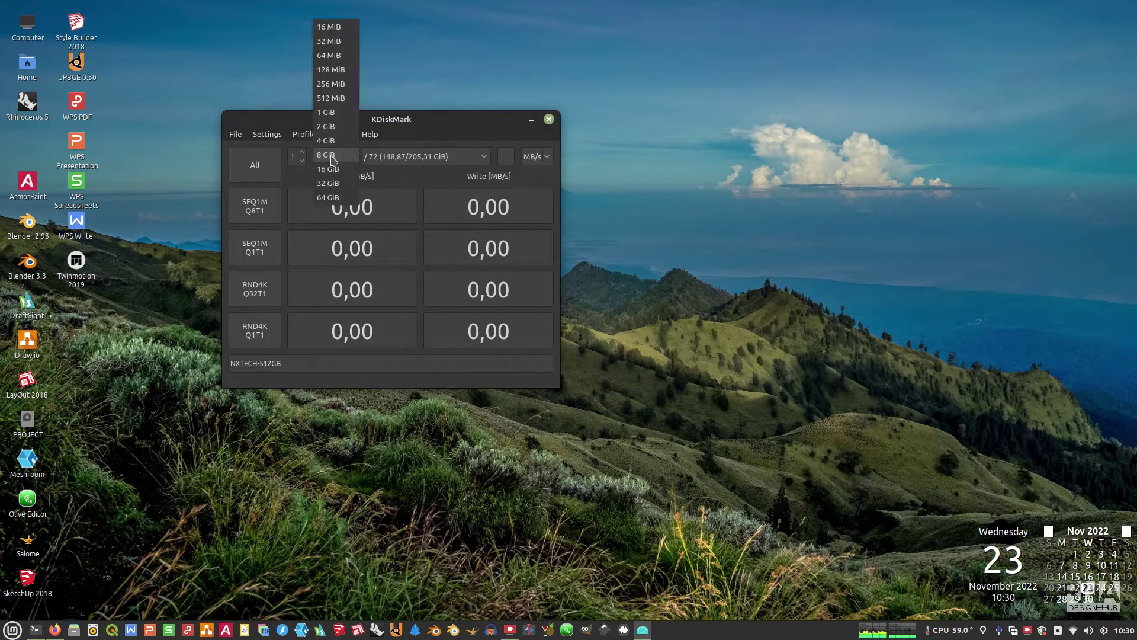
{"action": "left_click", "coordinate": [328, 157]}
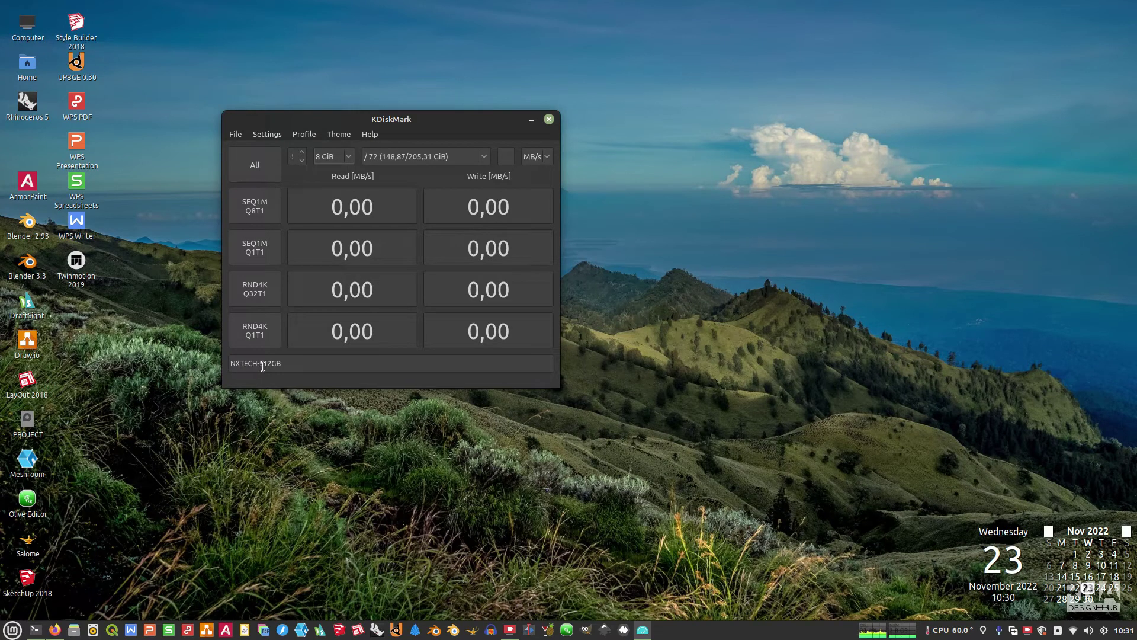
Step: Start the All benchmark, accept the overwrite confirmation, and authenticate with the password
{"action": "left_click", "coordinate": [259, 174]}
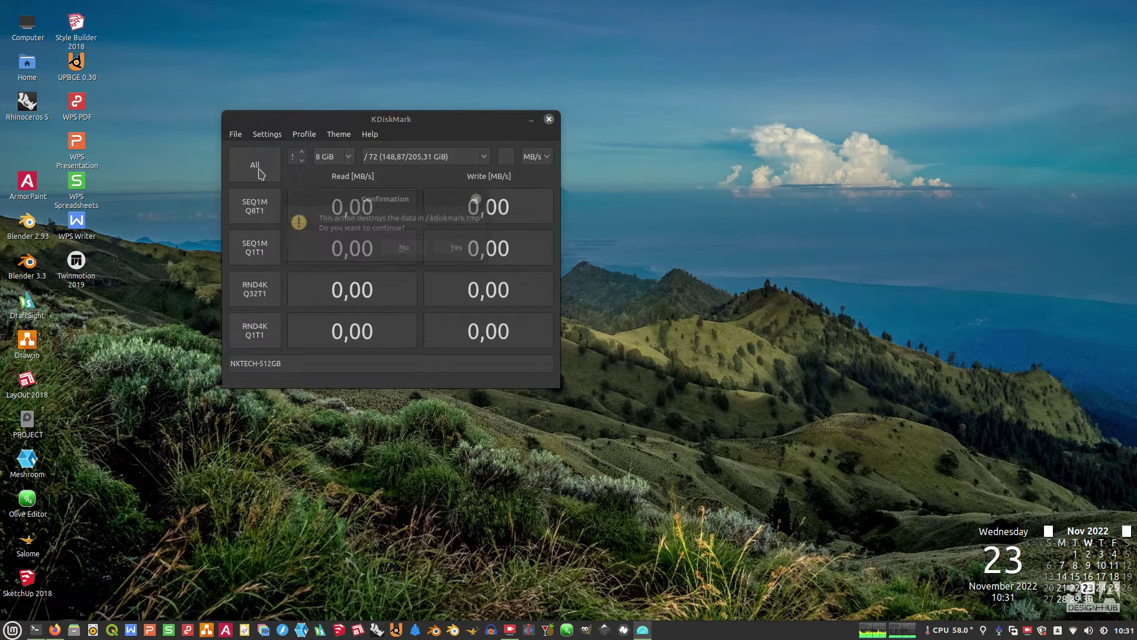
{"action": "left_click", "coordinate": [451, 253]}
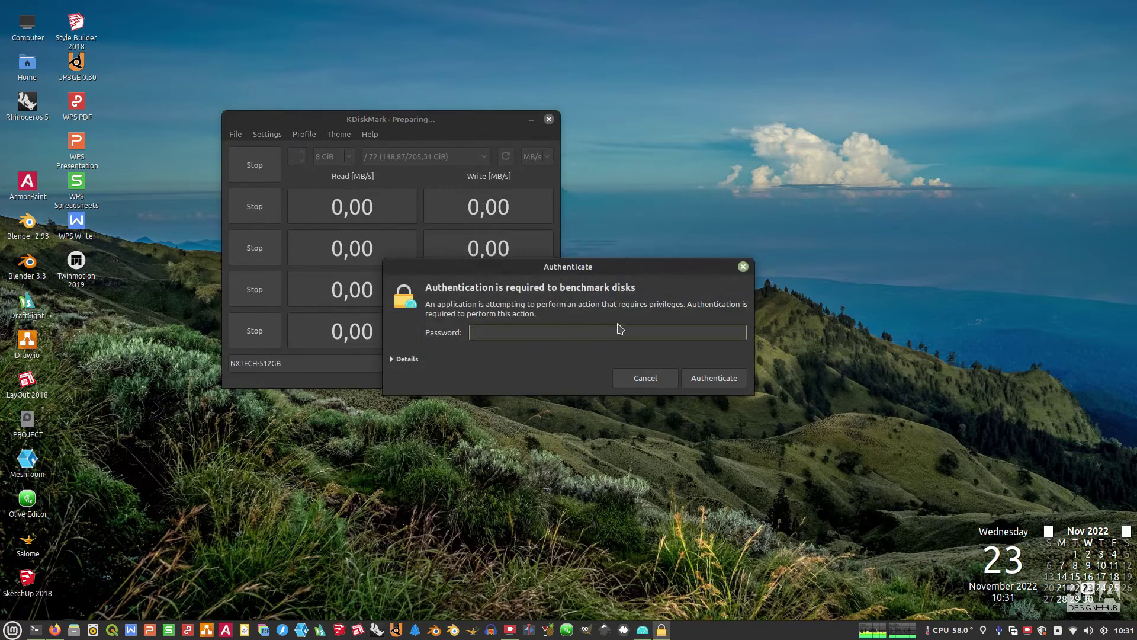
{"action": "type", "text": "••"}
{"action": "left_click", "coordinate": [717, 379]}
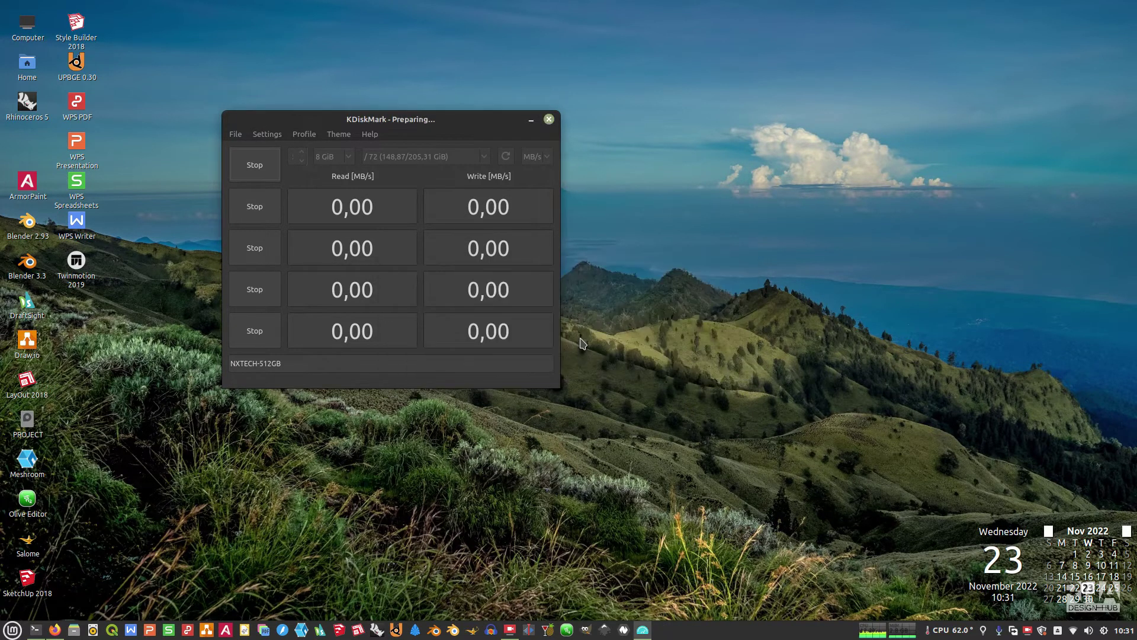